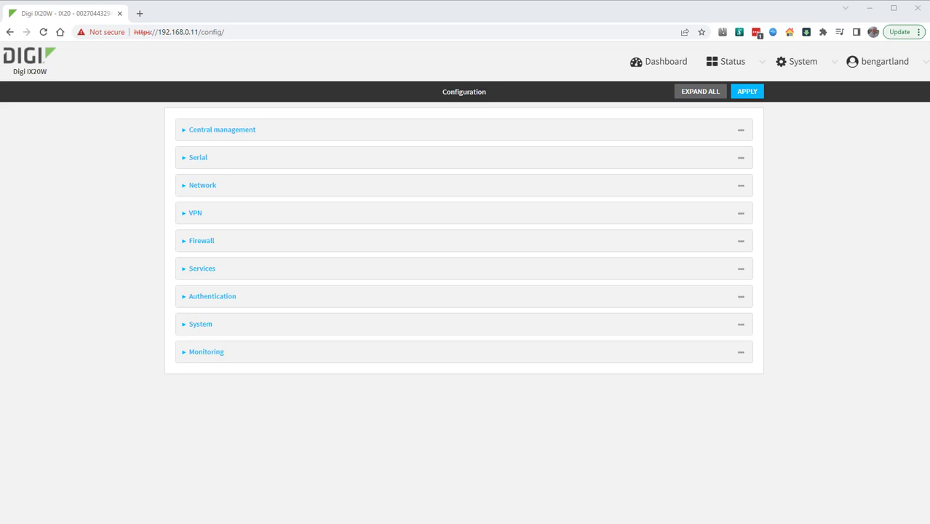
Step: Add a firewall zone named OpenVPN
click(509, 248)
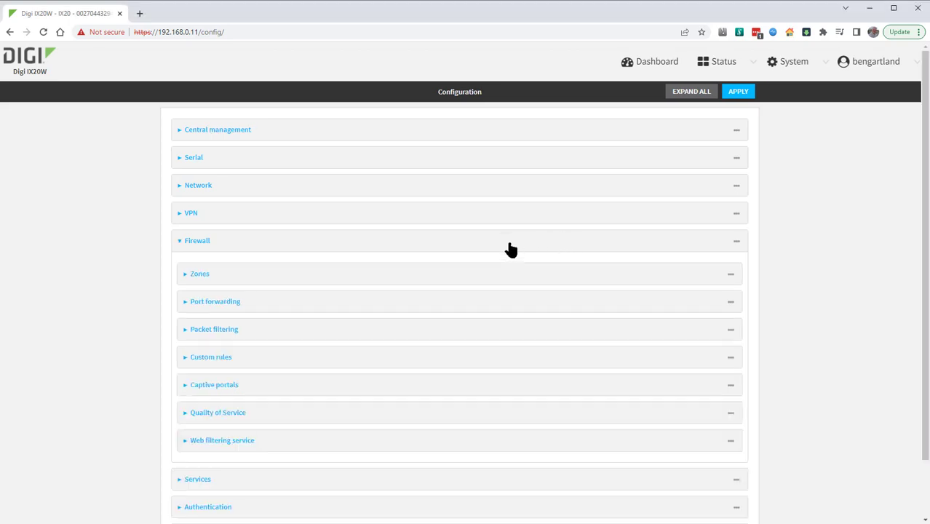
click(486, 276)
scroll(488, 280, down, 2)
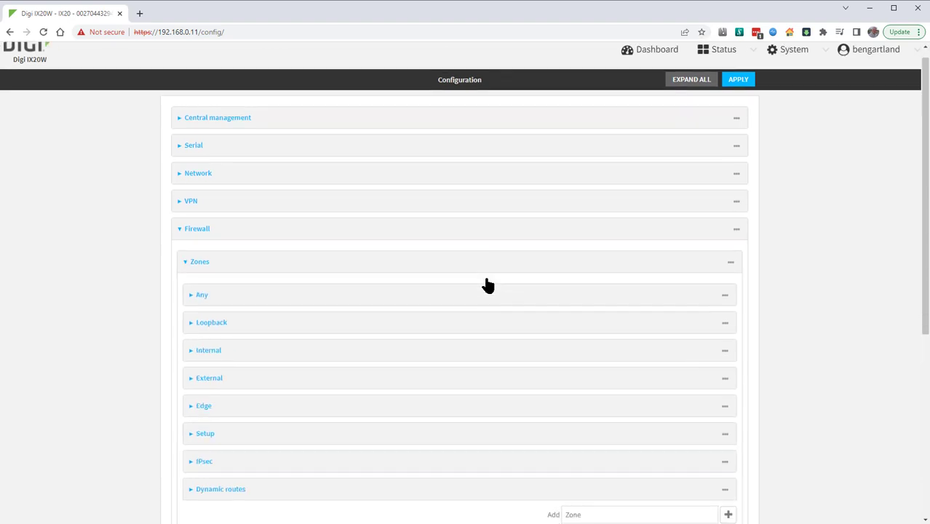
click(587, 369)
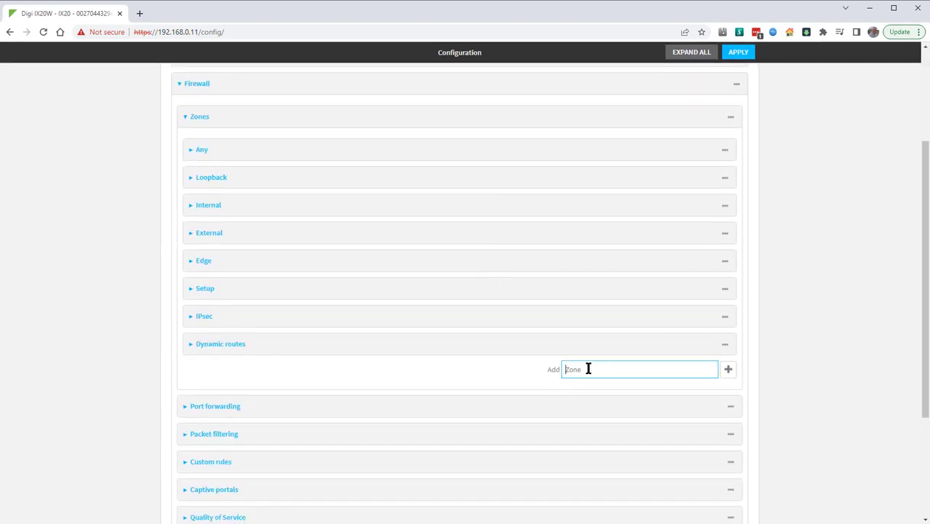
text(OpenVPN)
click(728, 370)
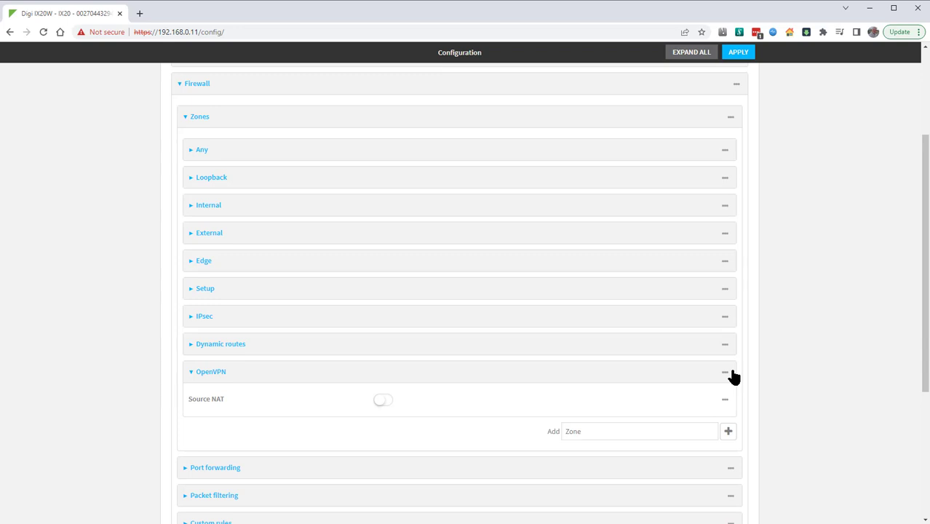
Step: Add an OpenVPN server named OpenVPN1 in the VPN configuration
scroll(728, 376, down, 1)
scroll(727, 376, up, 3)
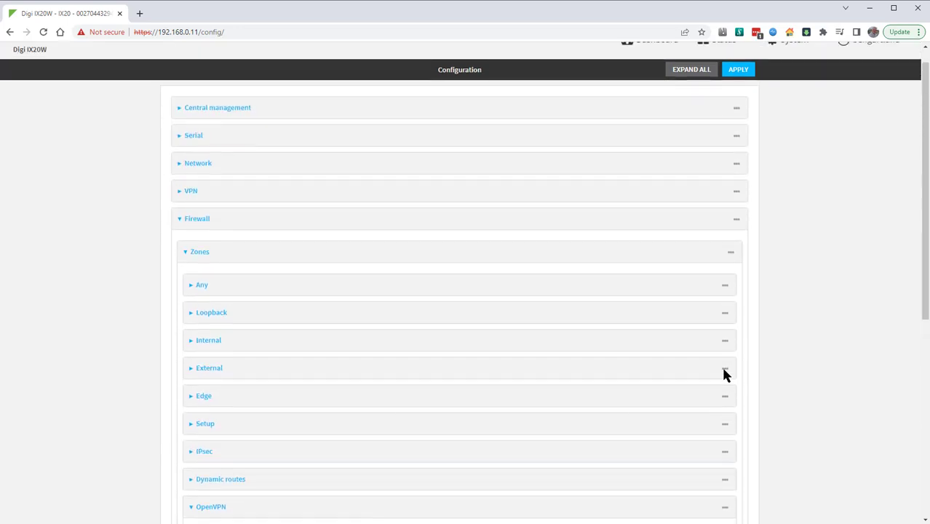
click(637, 195)
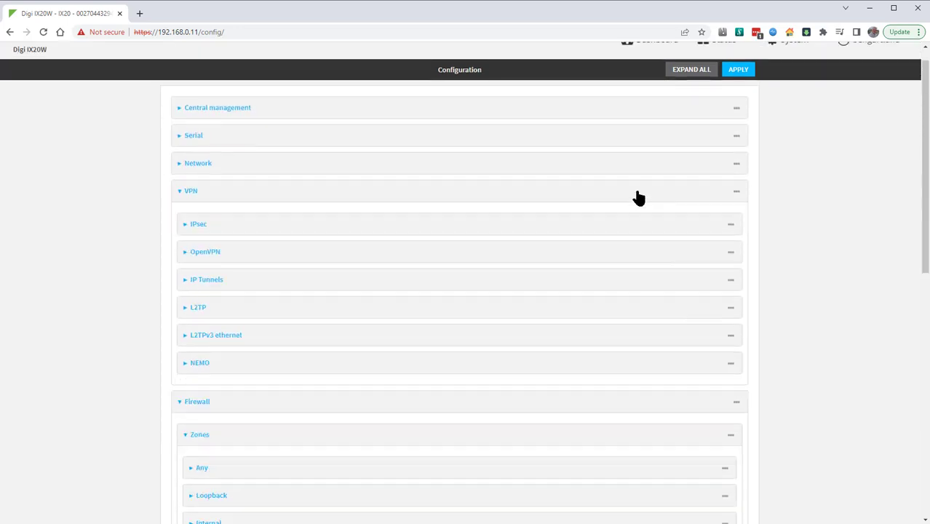
click(611, 256)
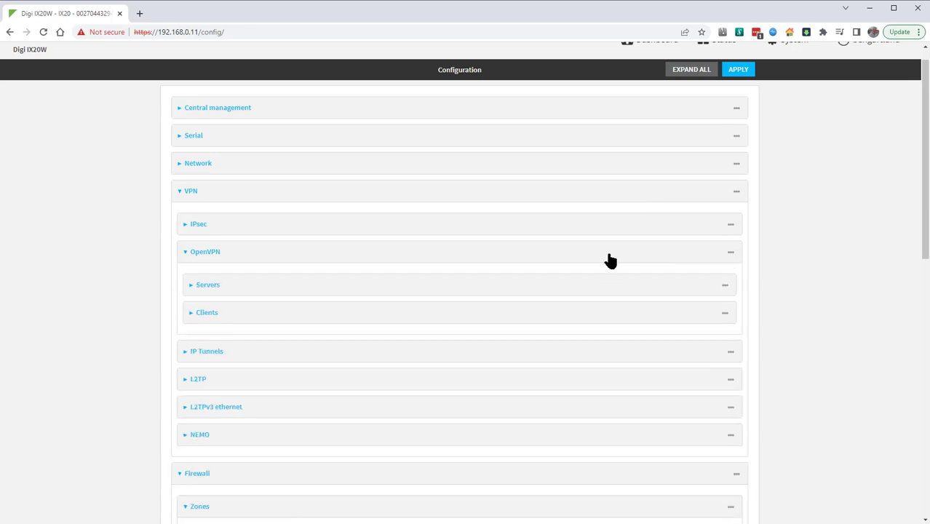
click(607, 293)
click(623, 317)
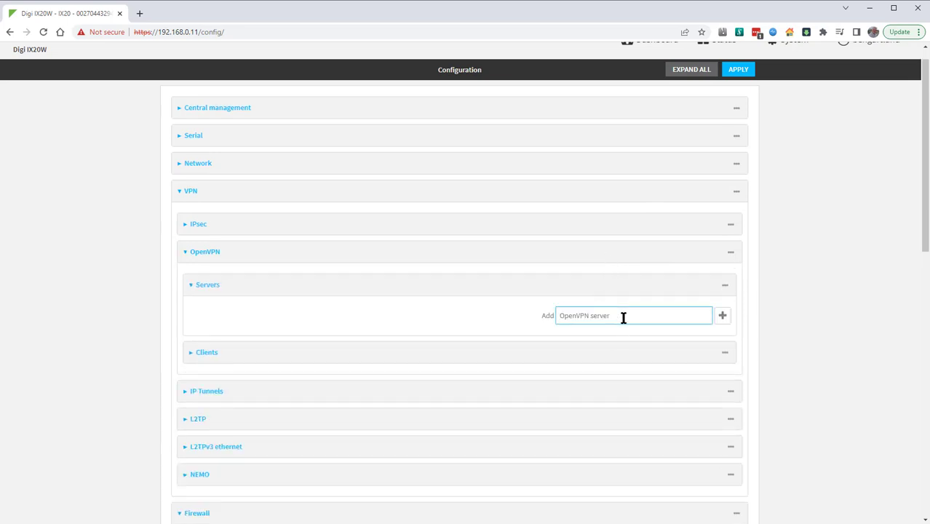
text(OpenVPN1)
click(722, 317)
Step: Assign the OpenVPN1 server to the OpenVPN zone and set its address to 192.168.22.1/24
scroll(724, 320, down, 2)
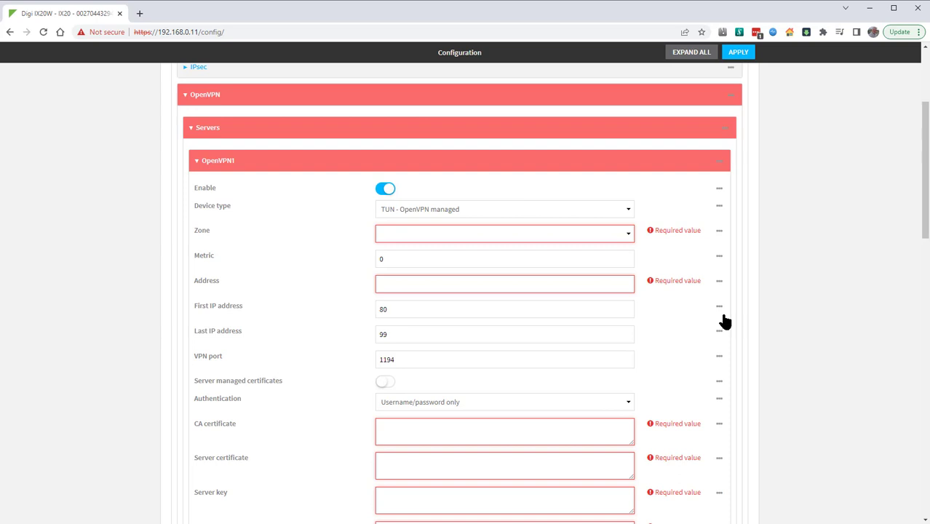
click(525, 233)
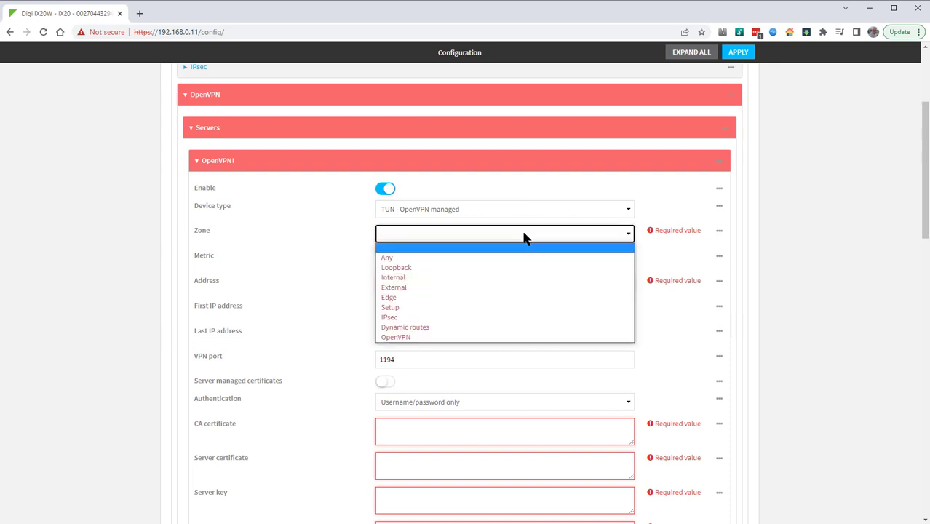
click(497, 337)
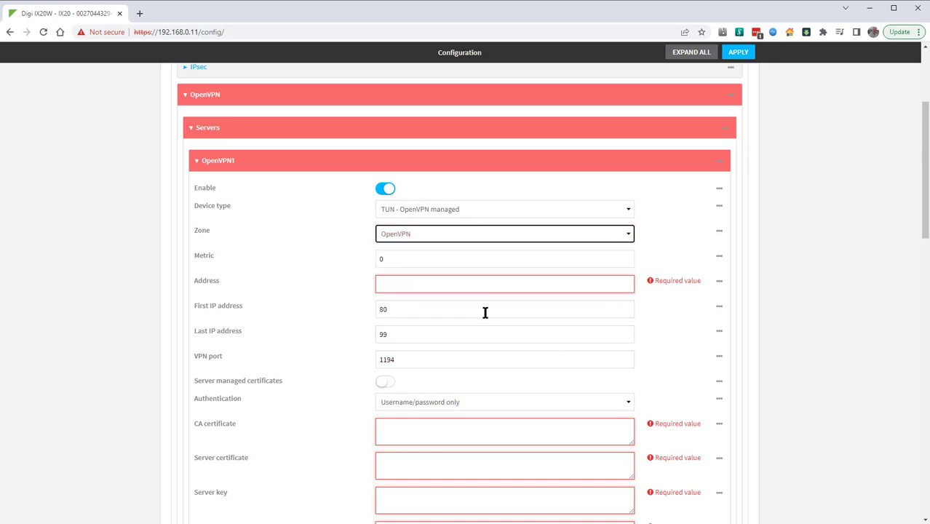
click(467, 284)
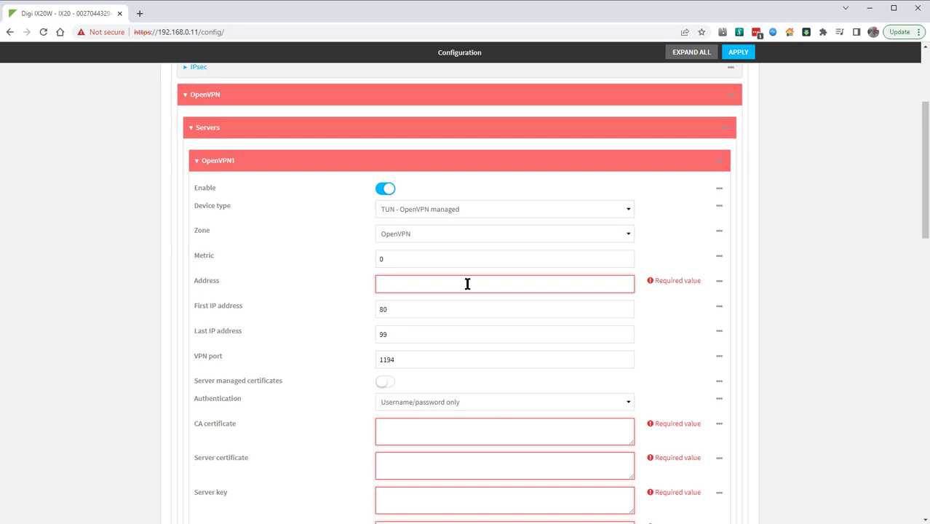
text(192.16)
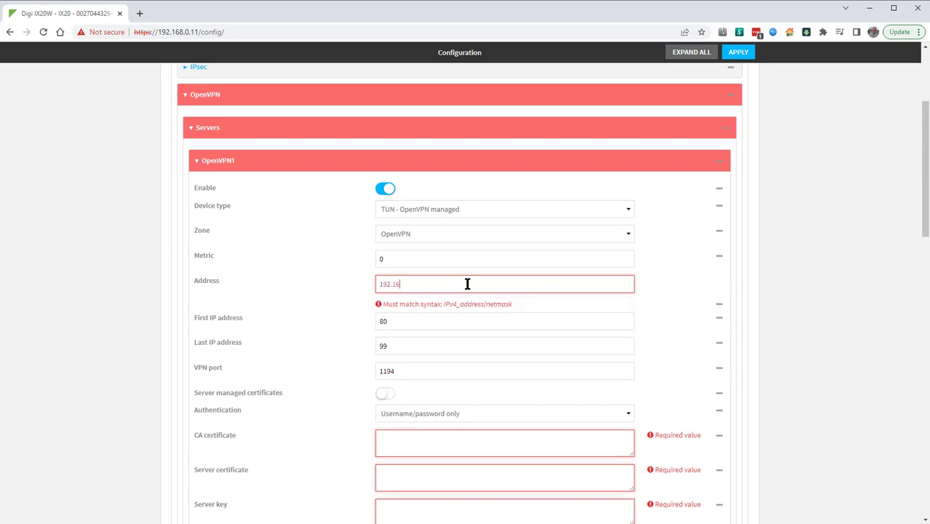
text(8.22.1/24)
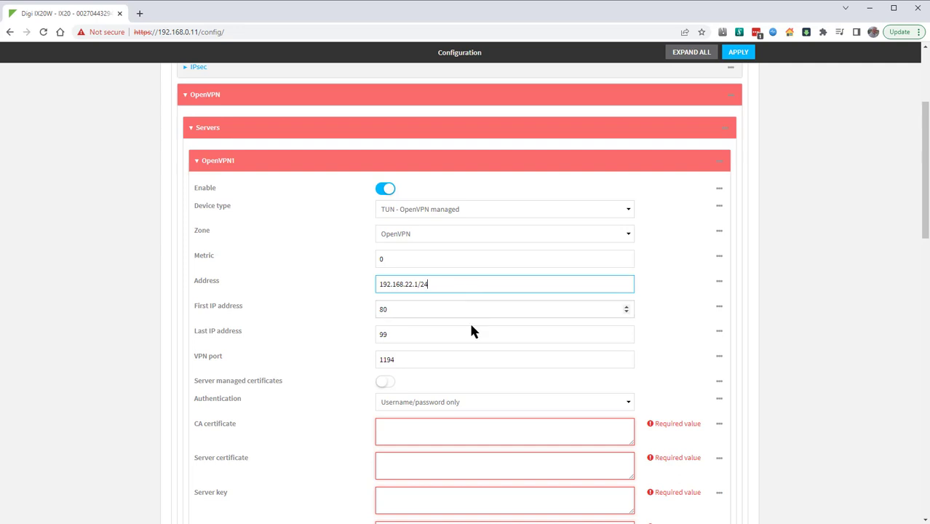
Step: Check the OpenVPN1 server's VPN port and enable server managed certificates
drag(471, 359, 366, 367)
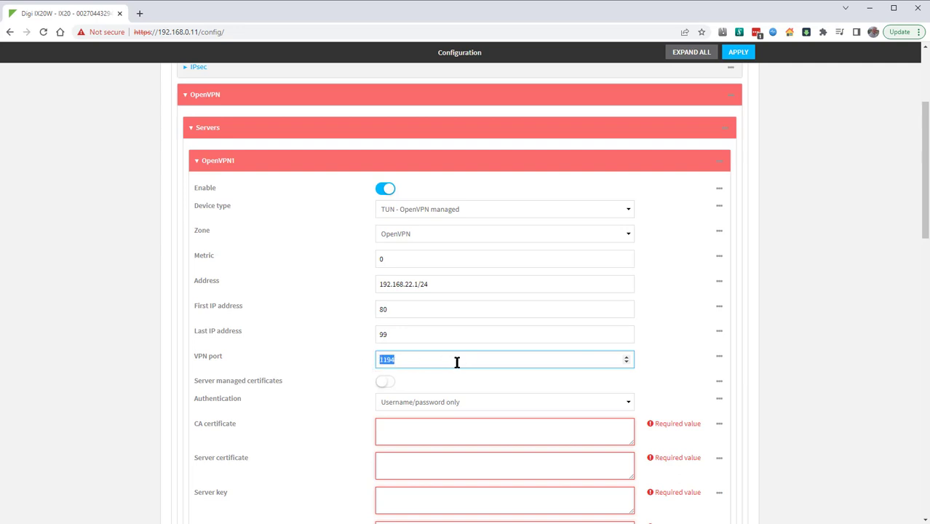
click(483, 363)
click(382, 383)
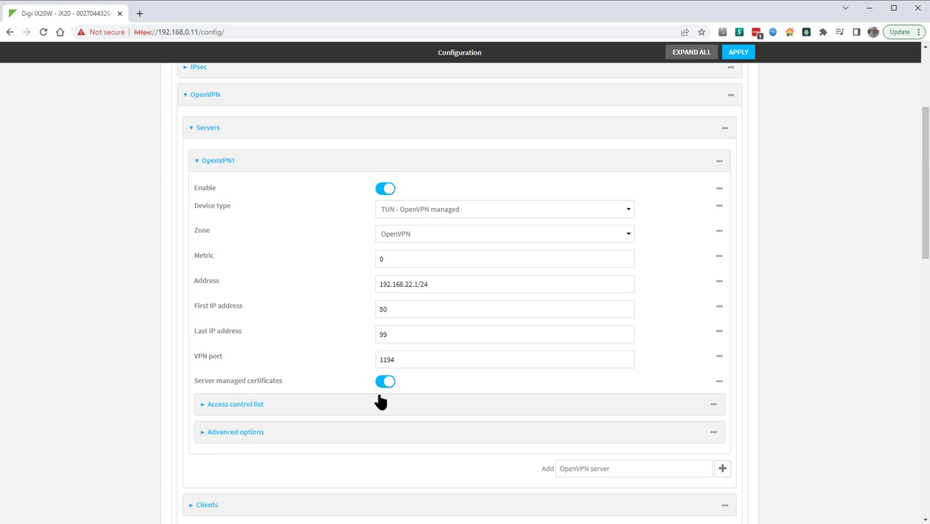
Step: Add the External zone to the OpenVPN1 server's access control list
click(382, 409)
scroll(381, 410, down, 2)
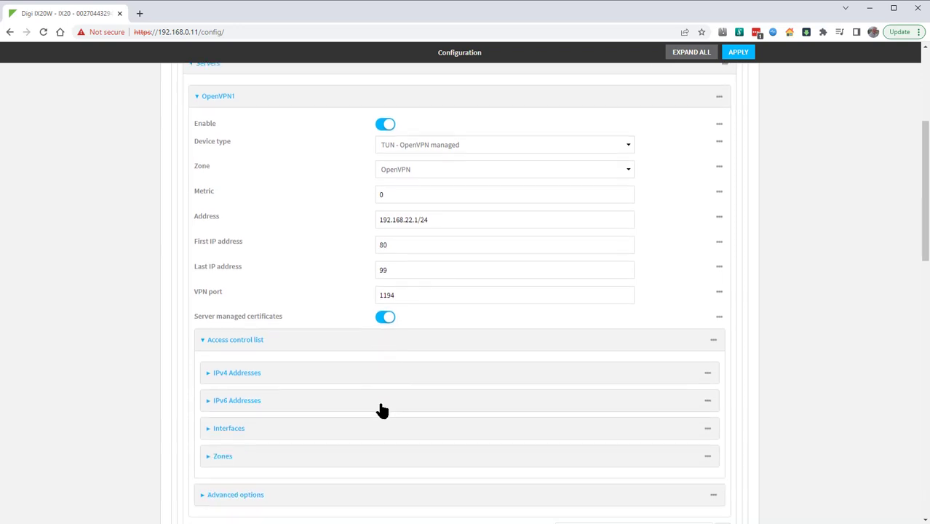
click(362, 369)
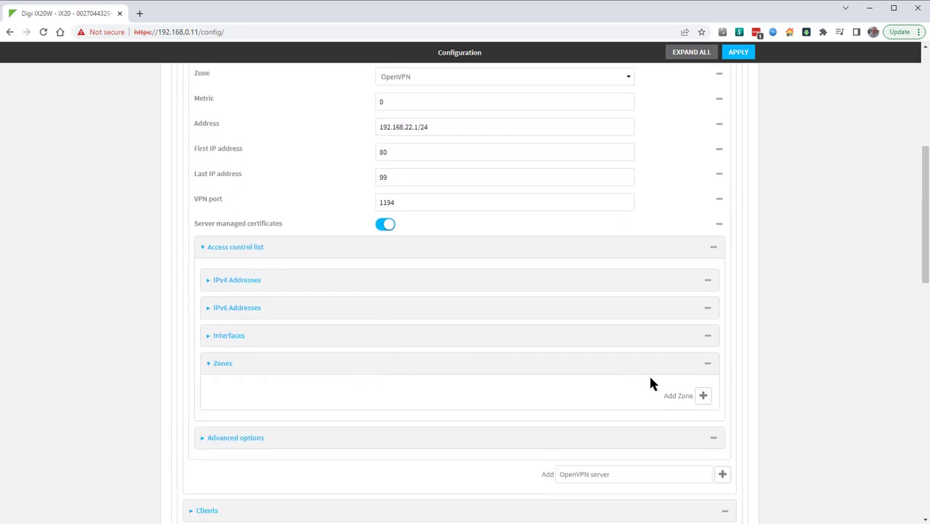
click(702, 397)
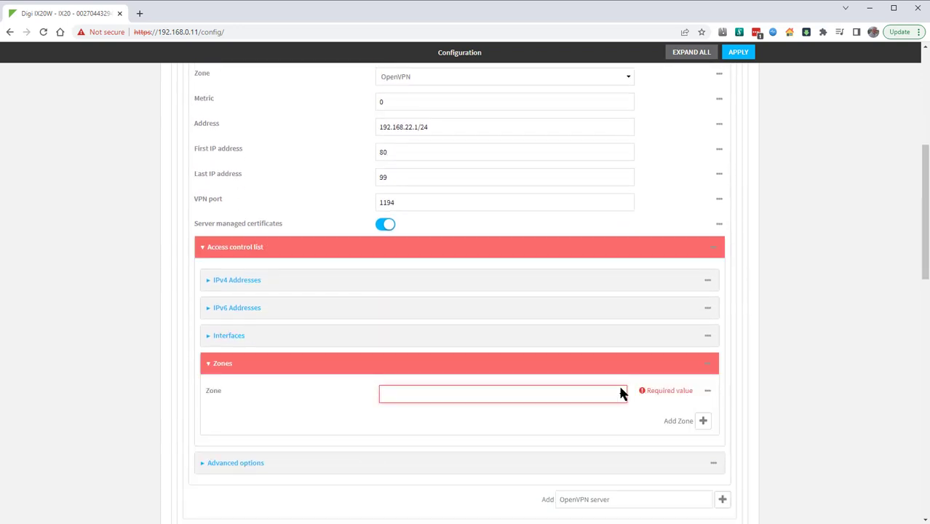
click(519, 401)
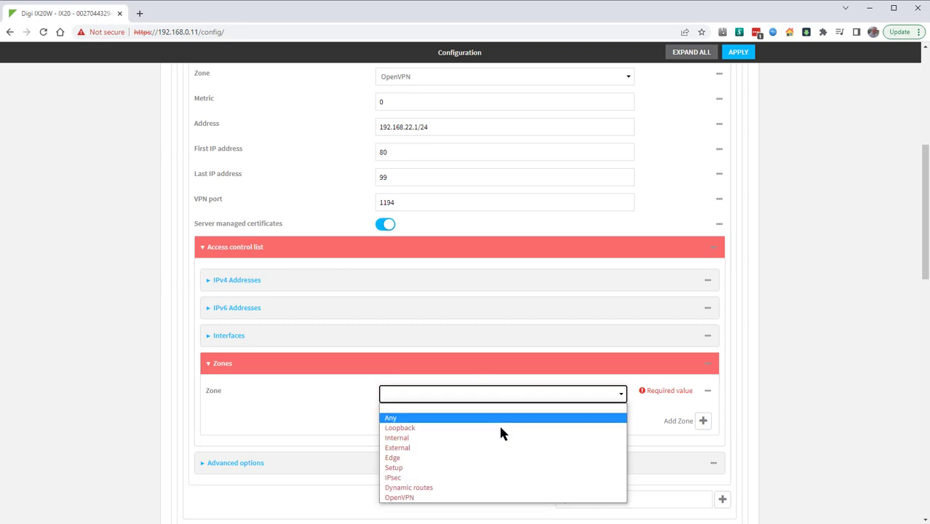
click(489, 448)
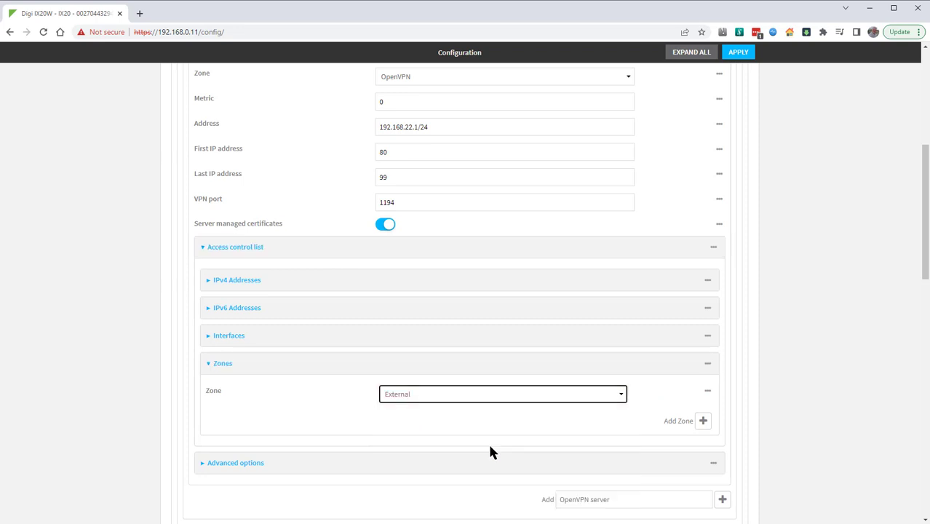
Step: Enter push "route 192.168.2.0 255.255.255.0" as the OpenVPN parameters in the server's advanced options
scroll(557, 399, down, 2)
scroll(557, 395, down, 1)
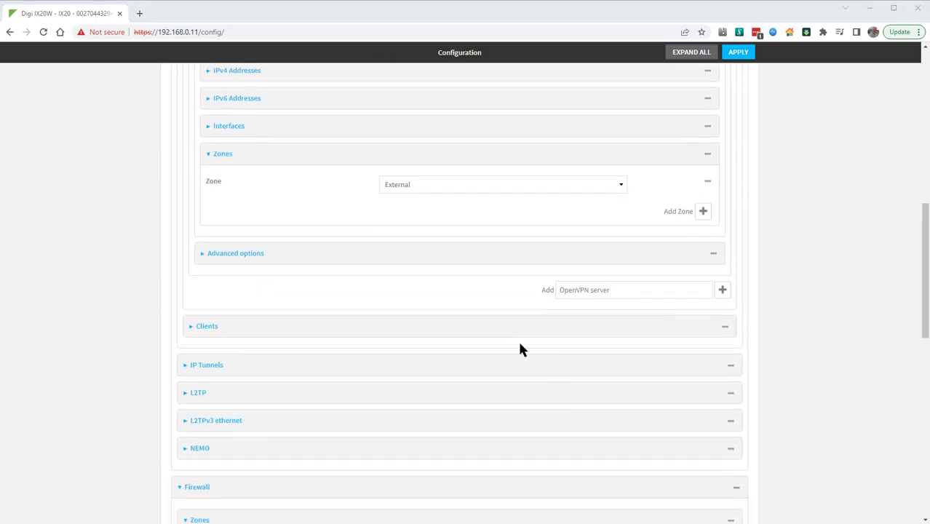
click(478, 258)
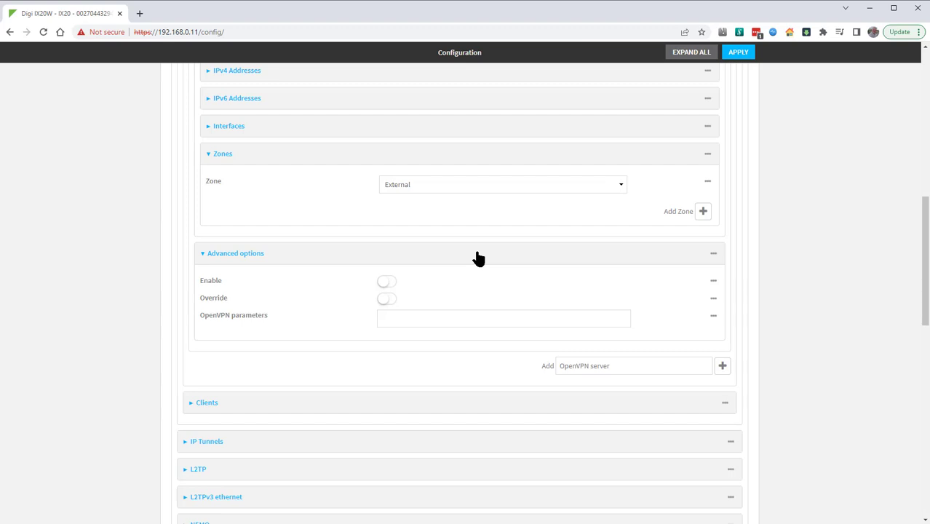
click(473, 313)
text(push)
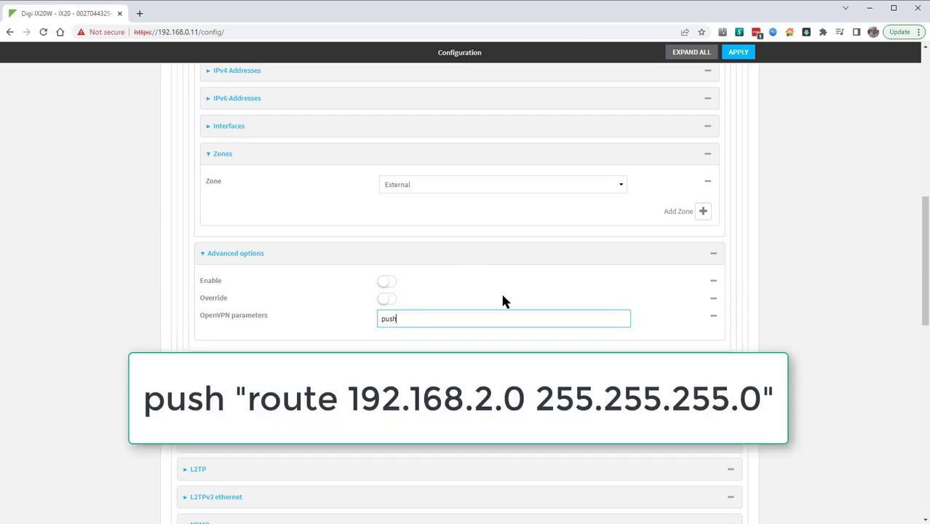
text( "route 192.168.2.0 255.255.255.0)
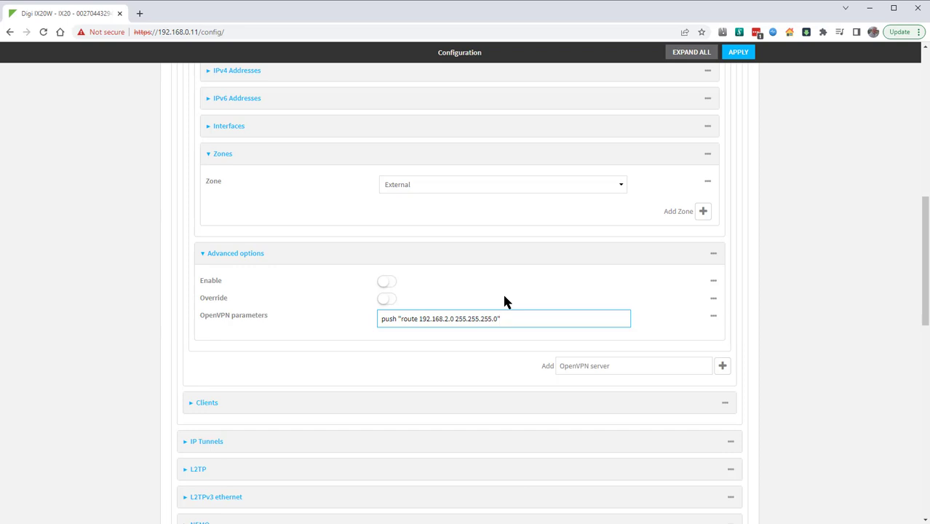
Step: Add a firewall packet filter labelled "Allow OpenVPN clients access to Internal LAN"
scroll(504, 301, down, 5)
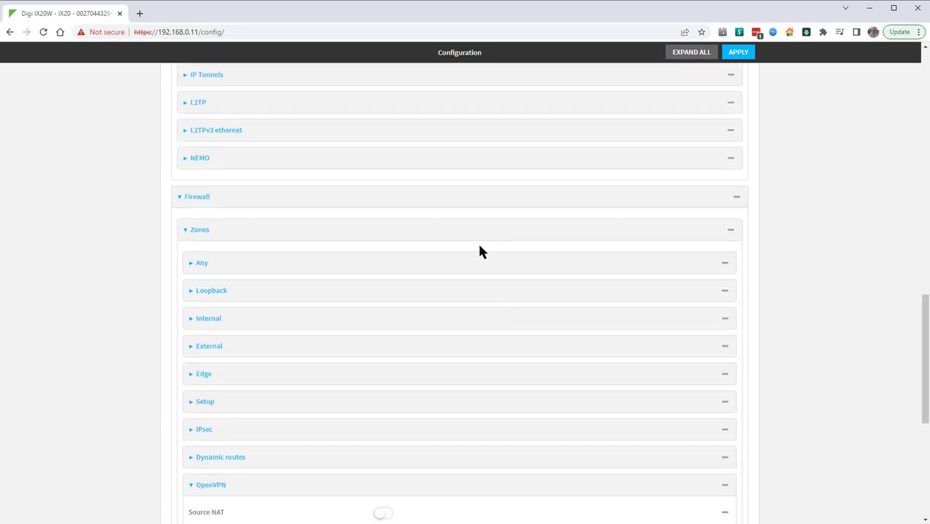
click(486, 294)
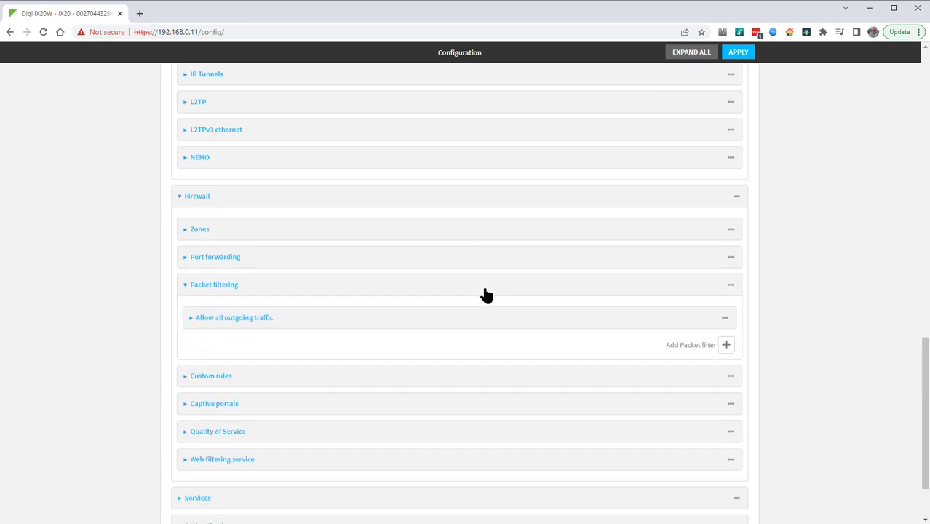
scroll(484, 295, down, 1)
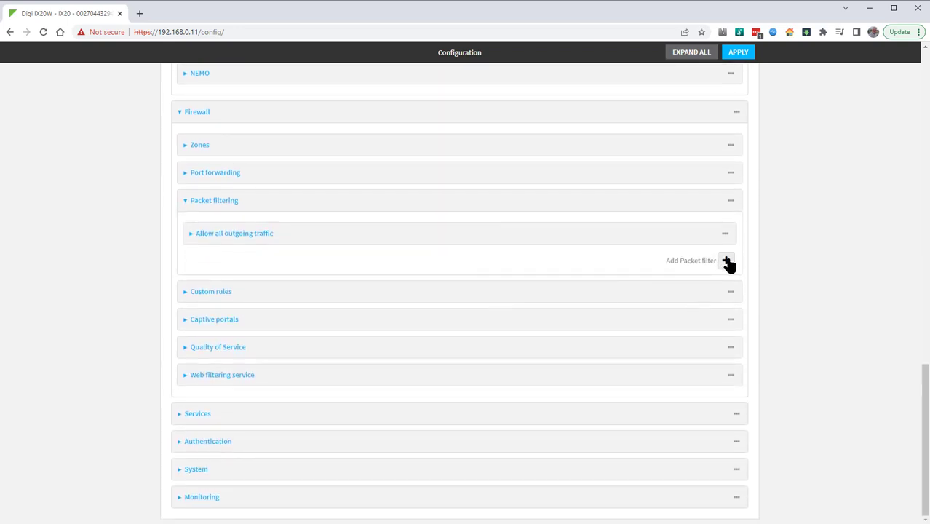
click(726, 261)
click(575, 306)
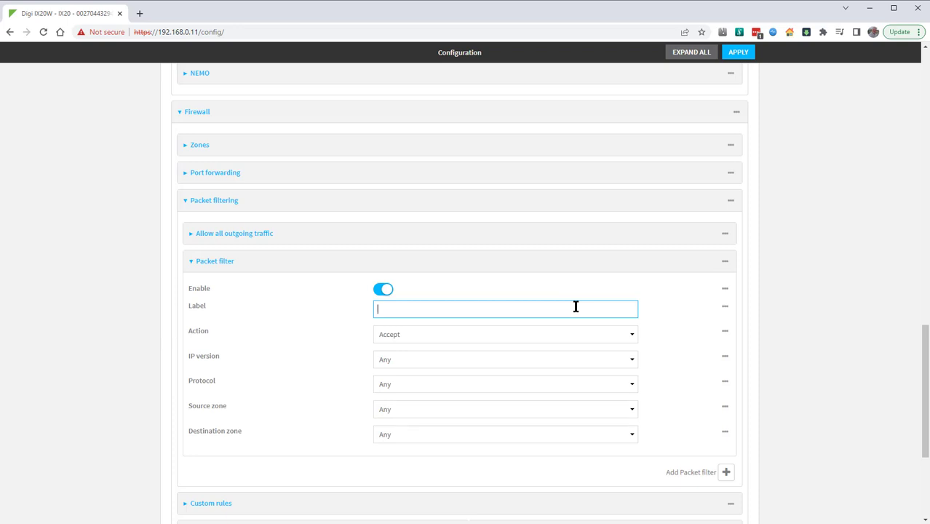
text(Allow OpenVPN clients a)
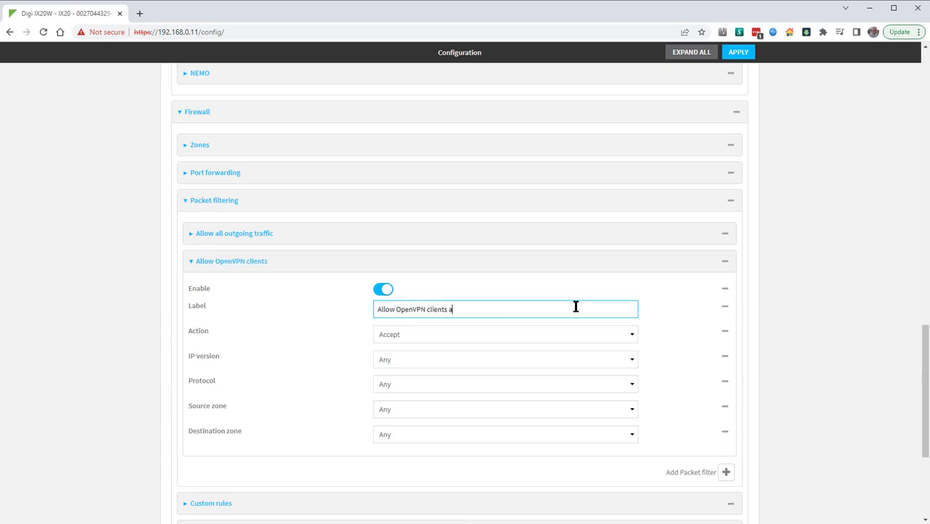
text(ccess to Internal)
text(LAN)
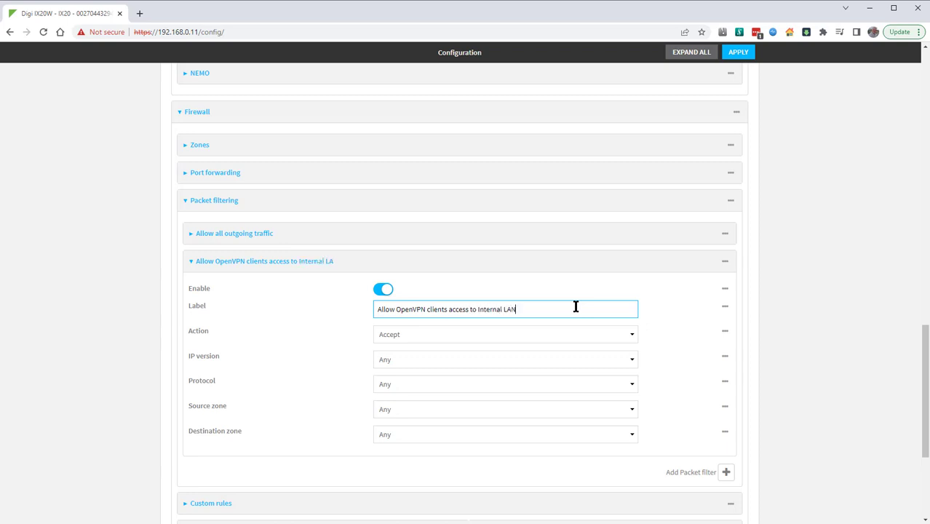
Step: Set the new packet filter's source zone to OpenVPN and its destination zone to Internal
click(450, 410)
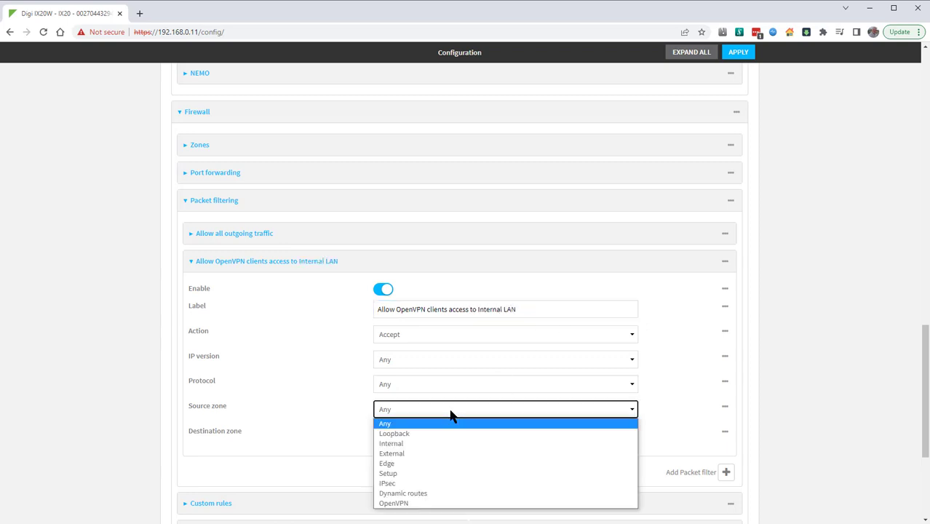
click(451, 504)
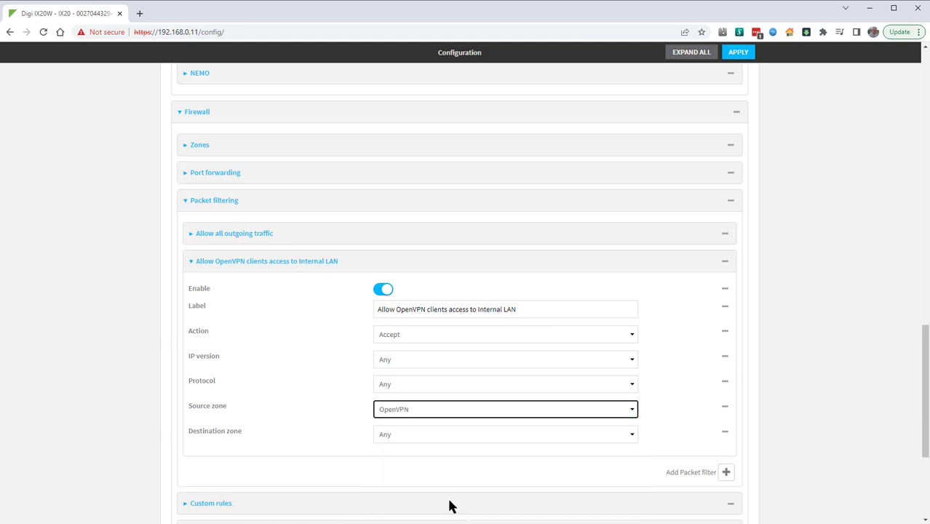
click(443, 437)
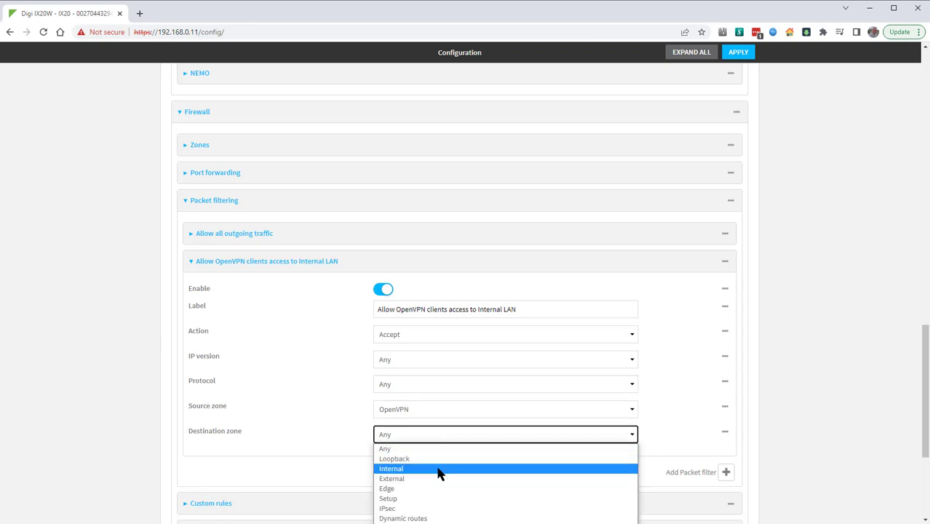
click(440, 469)
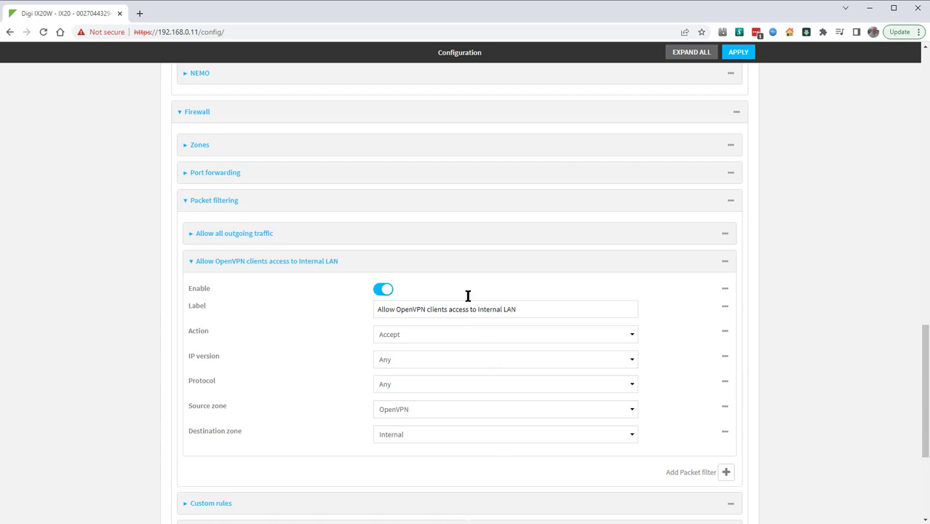
Step: Move the "Allow OpenVPN clients access to Internal LAN" packet filter above the "Allow all outgoing traffic" filter
drag(461, 273, 460, 235)
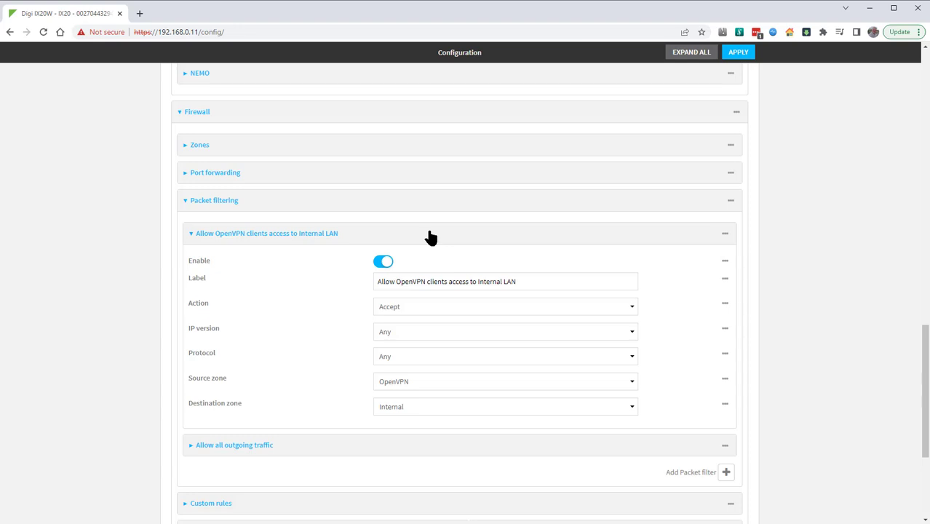
Step: Check which groups the non-default user account belongs to in the authentication settings
scroll(429, 237, down, 3)
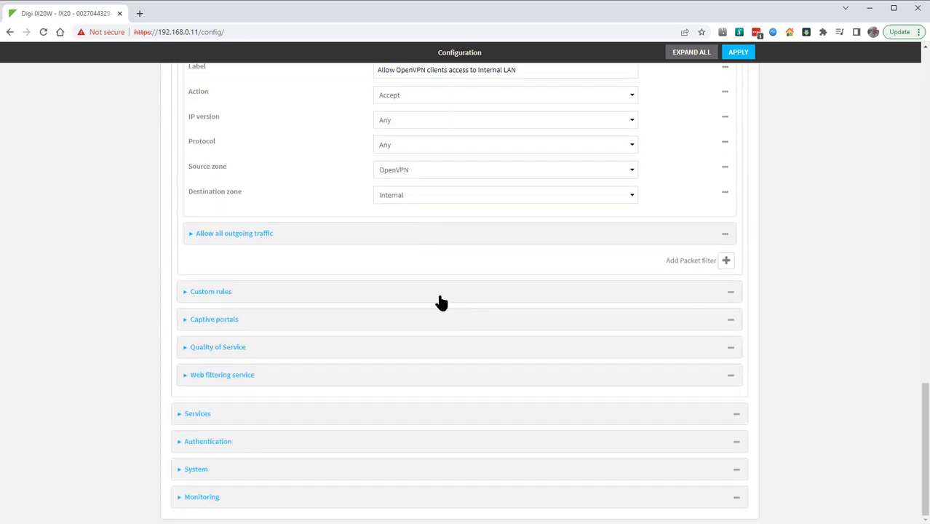
click(469, 444)
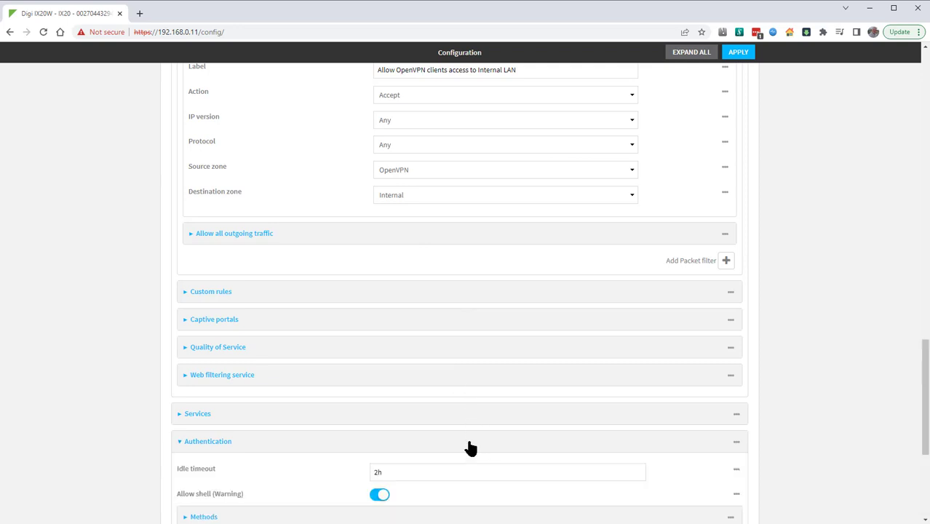
scroll(470, 447, down, 3)
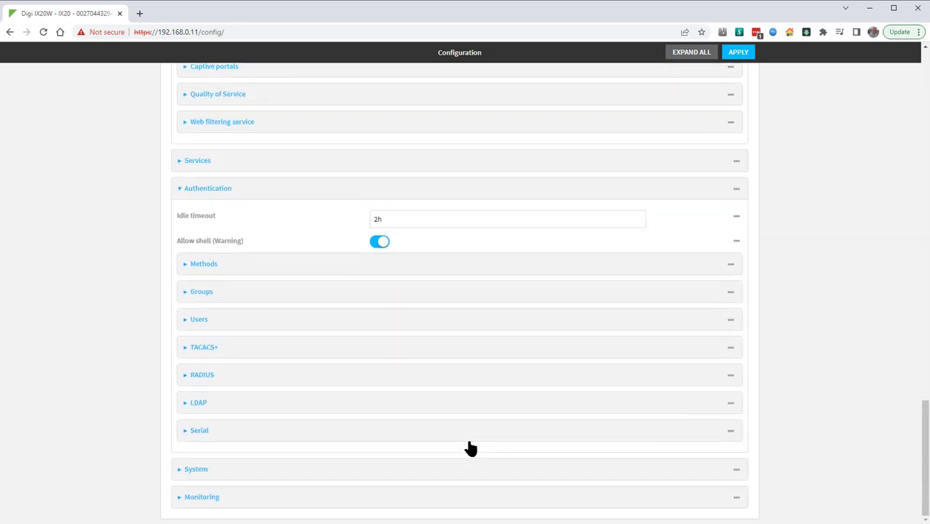
click(354, 319)
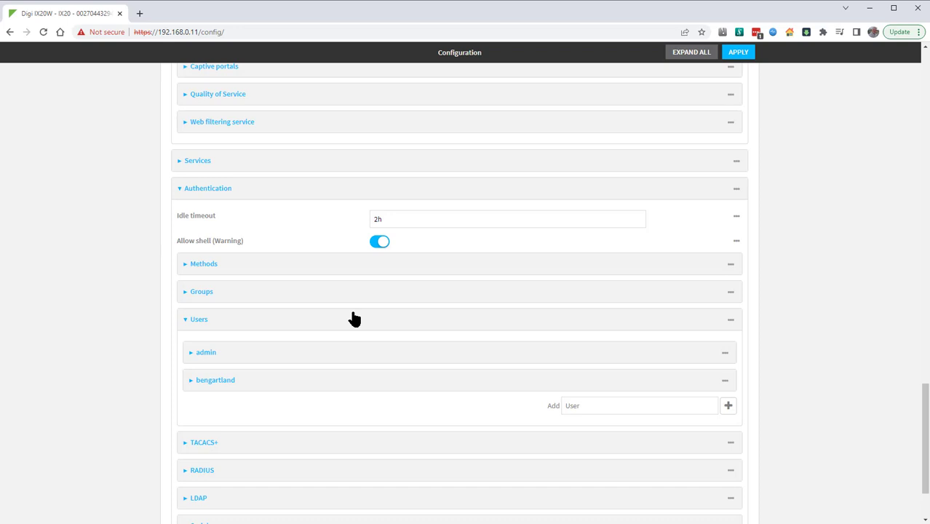
click(374, 384)
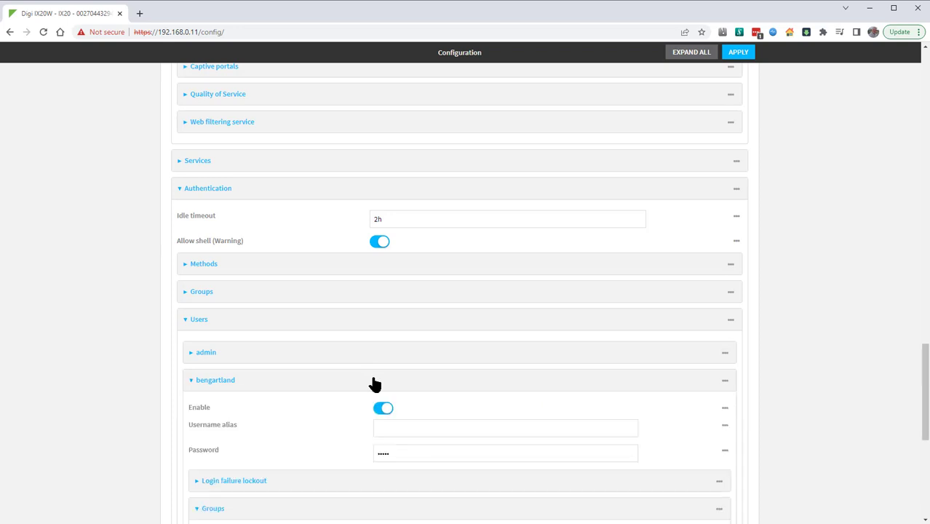
scroll(374, 384, down, 2)
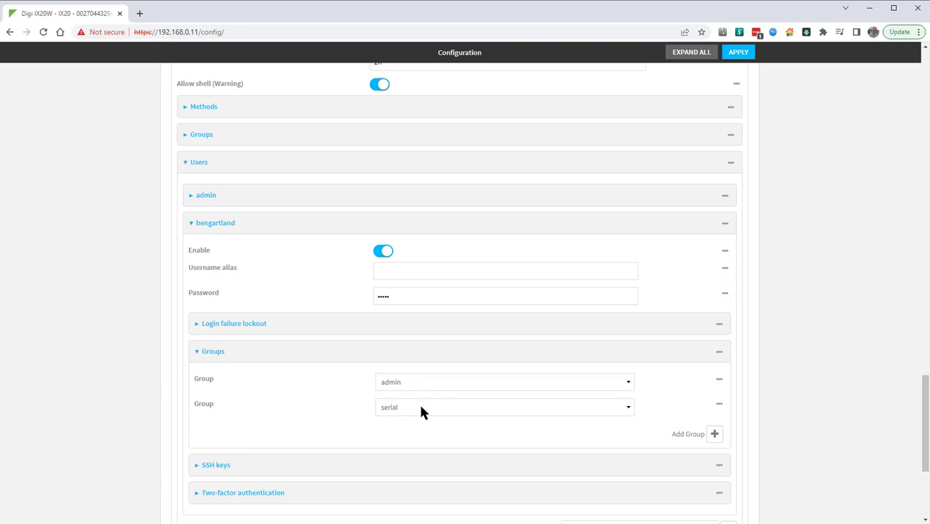
Step: Enable OpenVPN access for the admin authentication group with the tunnel "OpenVPN server: OpenVPN1" and apply the configuration
click(393, 135)
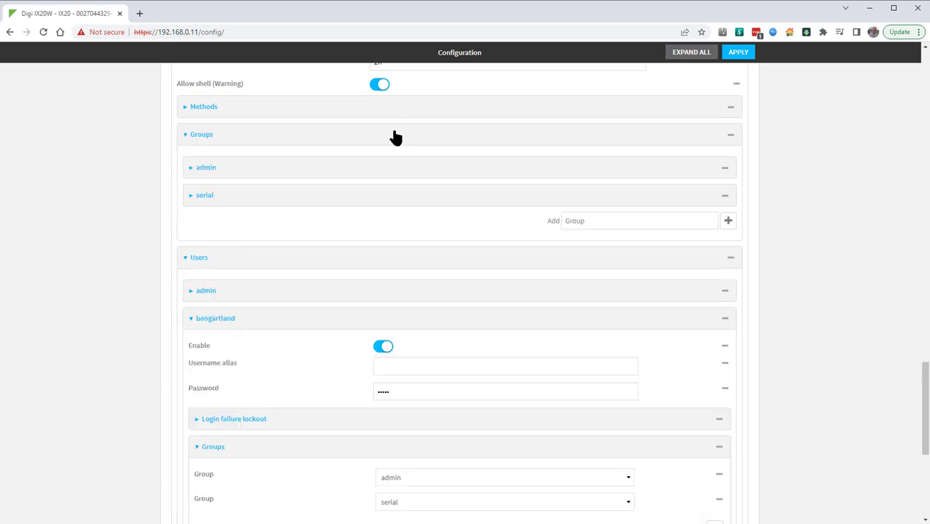
click(391, 174)
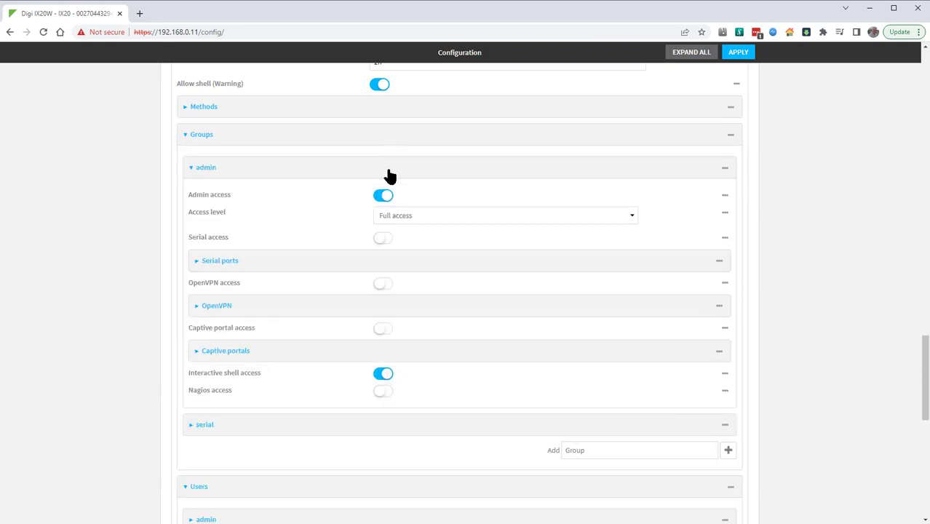
click(383, 286)
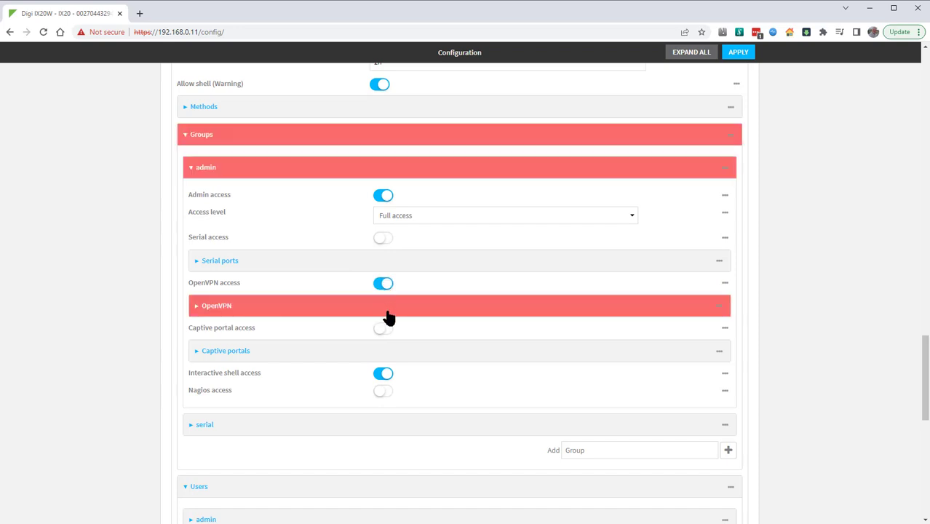
click(386, 311)
click(429, 336)
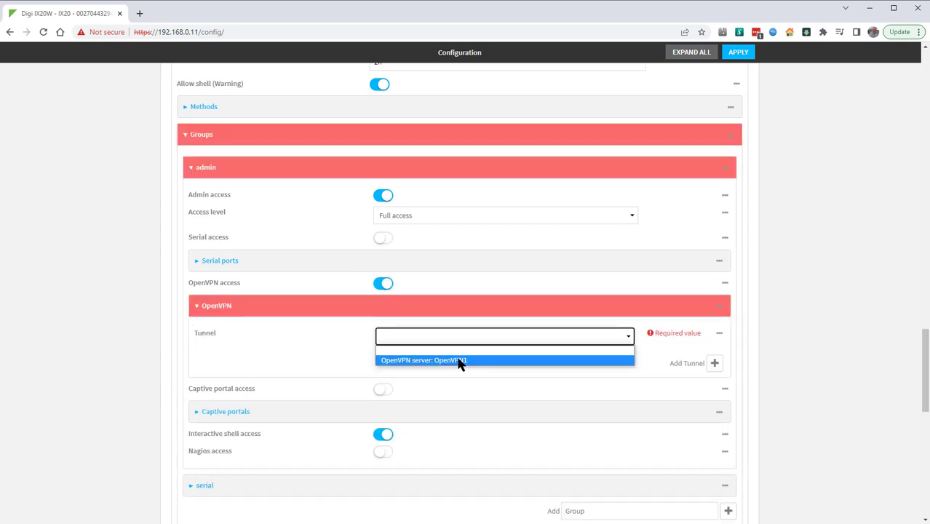
click(458, 360)
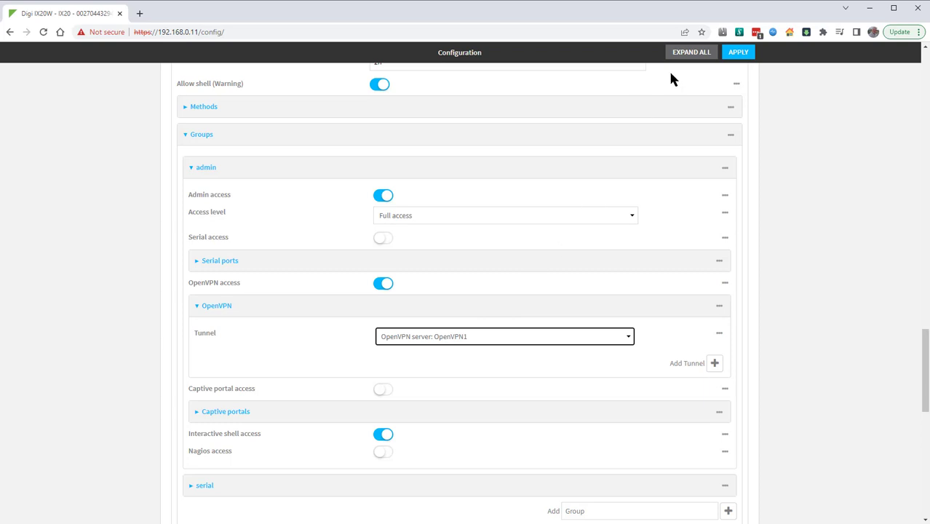
click(733, 54)
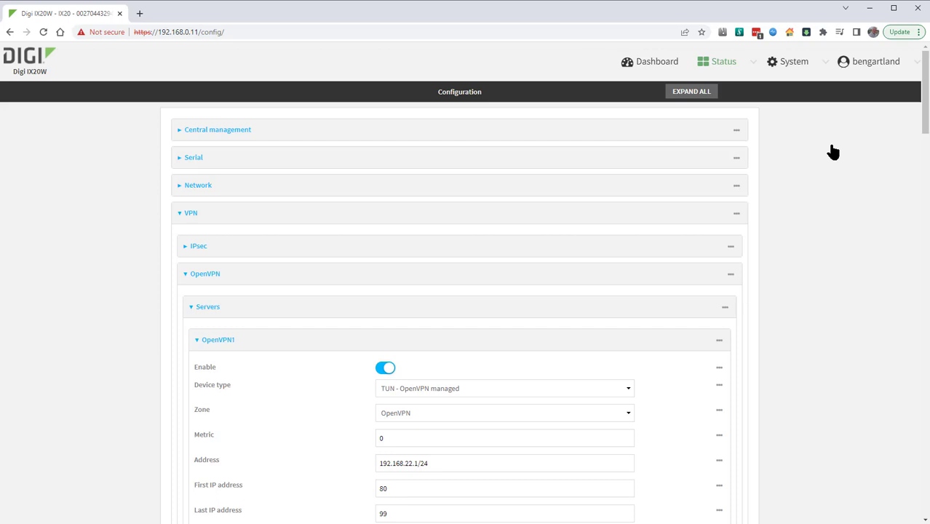
Step: Download the client configuration template for the OpenVPN1 server from the router's OpenVPN server status page
click(729, 64)
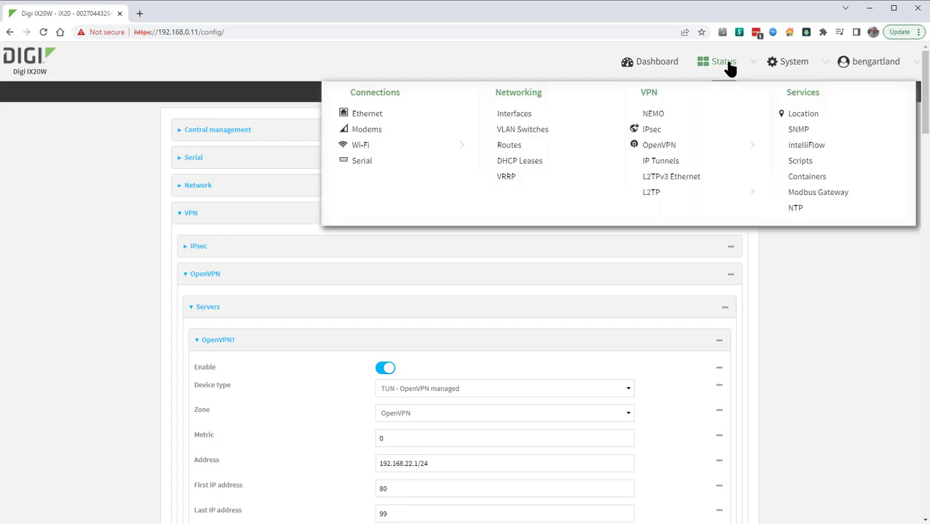
click(663, 145)
click(654, 145)
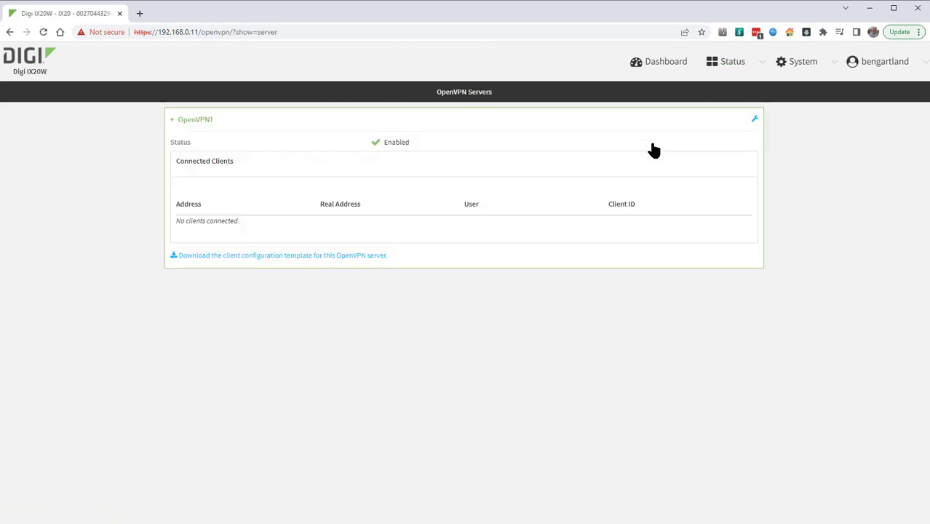
click(355, 257)
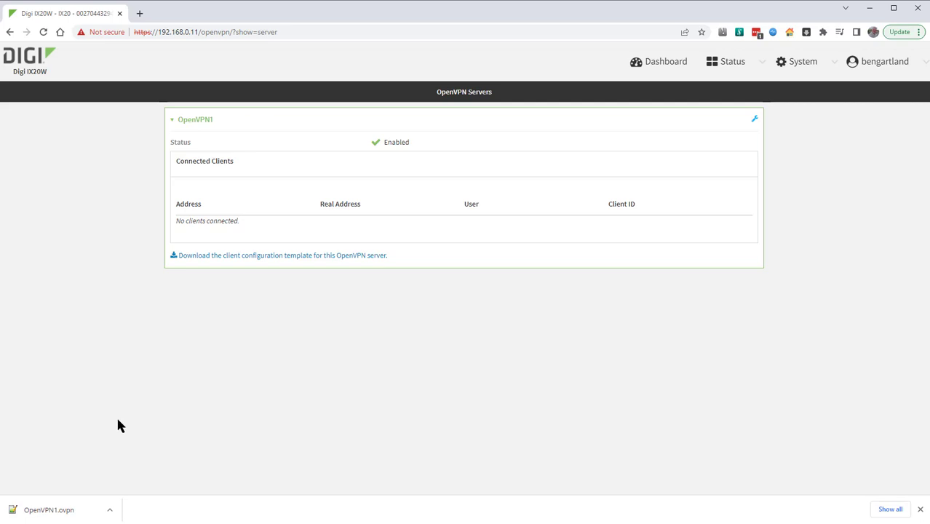
Step: Open OpenVPN1.ovpn in Notepad++, replace the <server address> placeholder on the remote line with 192.168.0.11, and save the file
click(69, 509)
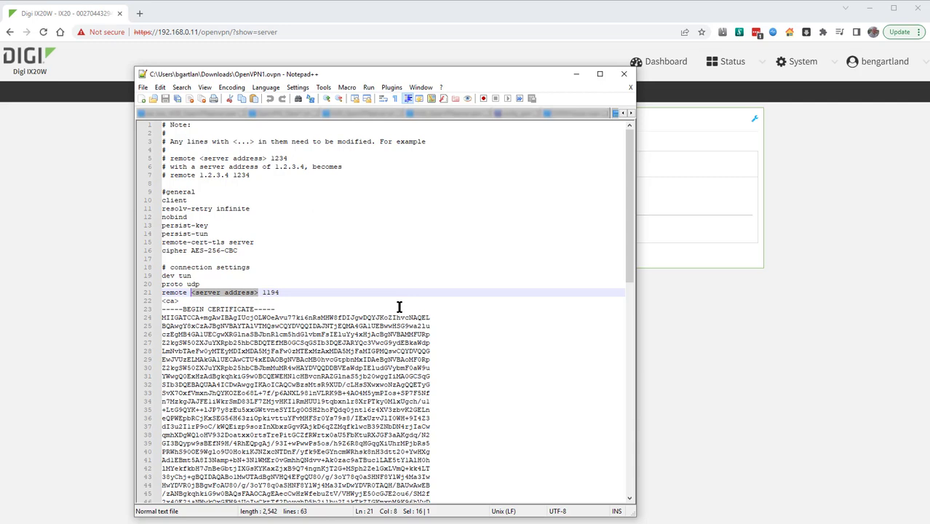
text(192.16)
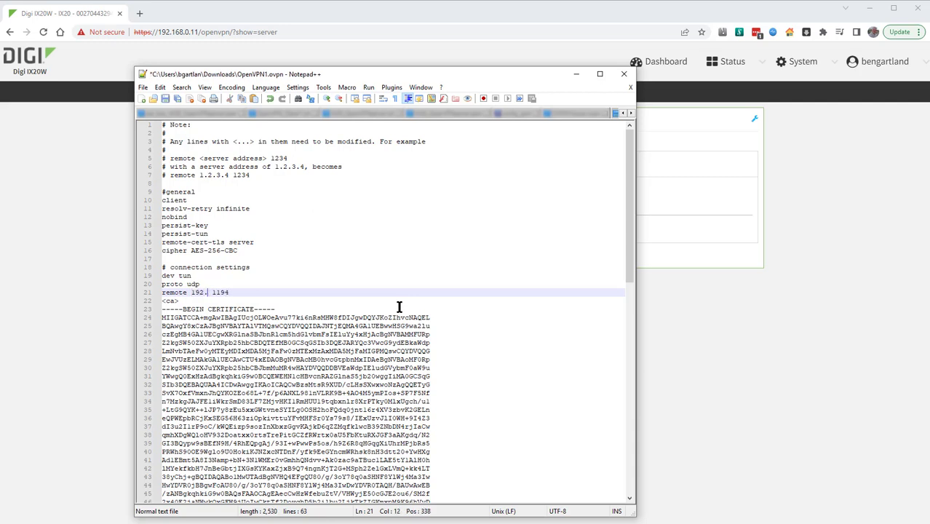
text(8.0.11)
click(165, 98)
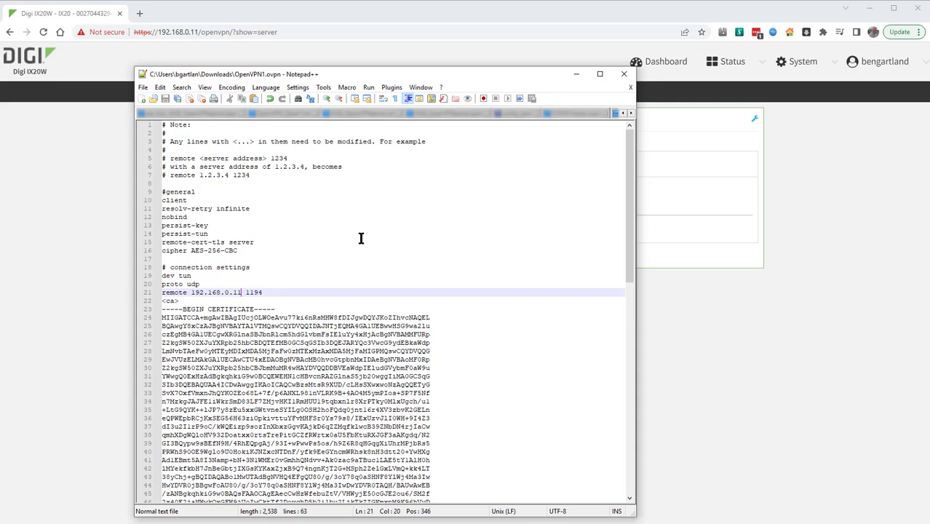
Step: Return to the browser and refresh the OpenVPN Servers status page to check for connected clients
click(827, 178)
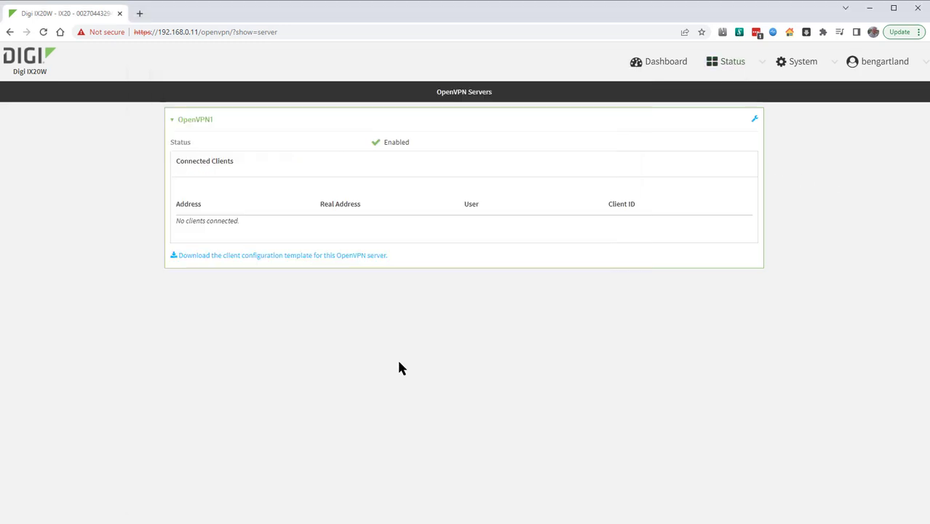
key(F5)
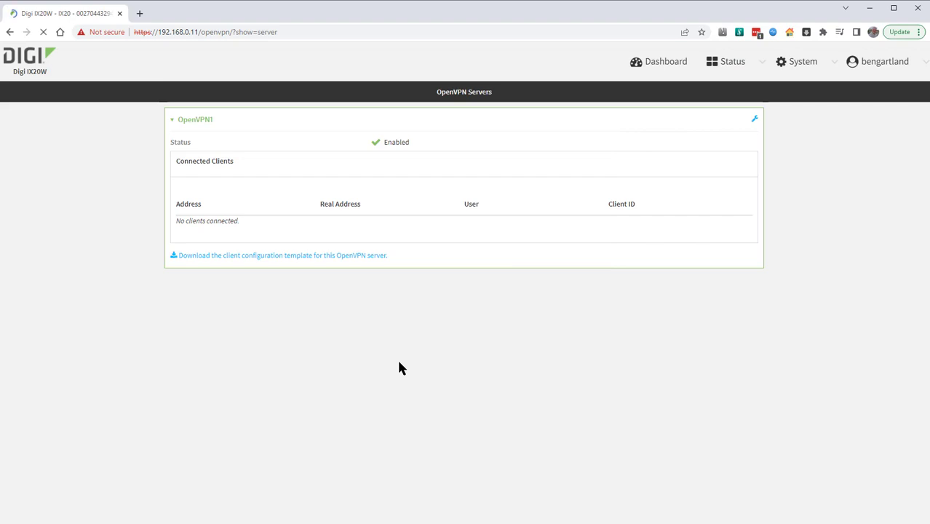